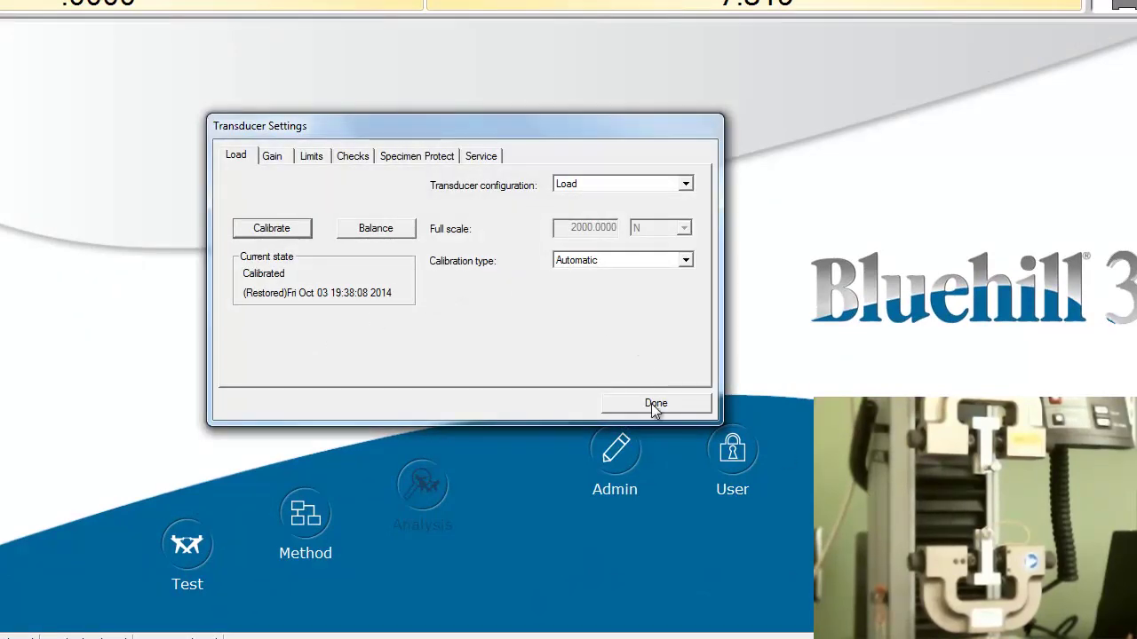
Calibrate the load cell and close the transducer settings
click(281, 232)
click(538, 341)
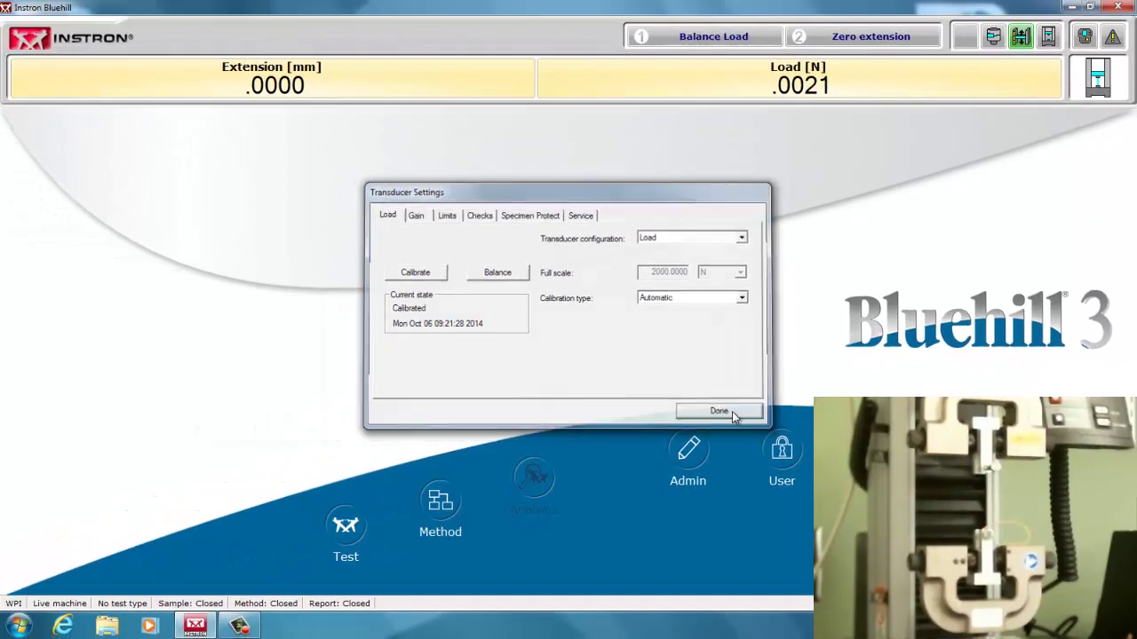
click(718, 412)
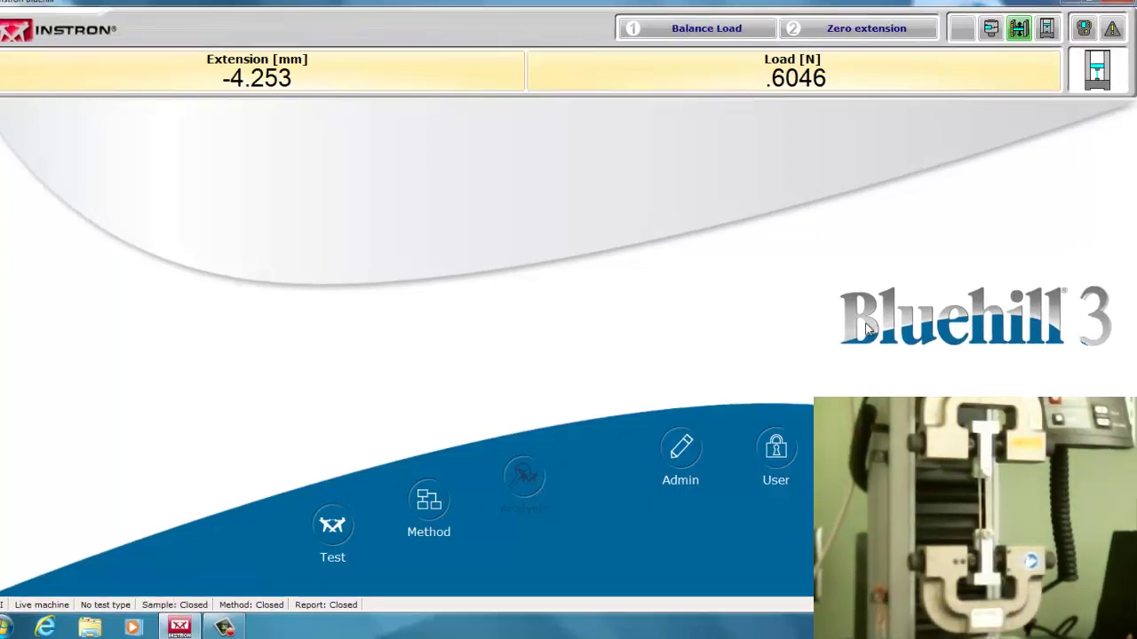
Start a new sample and browse Public Documents to Instron\Bluehill3\Templates\Instron Examples
click(345, 525)
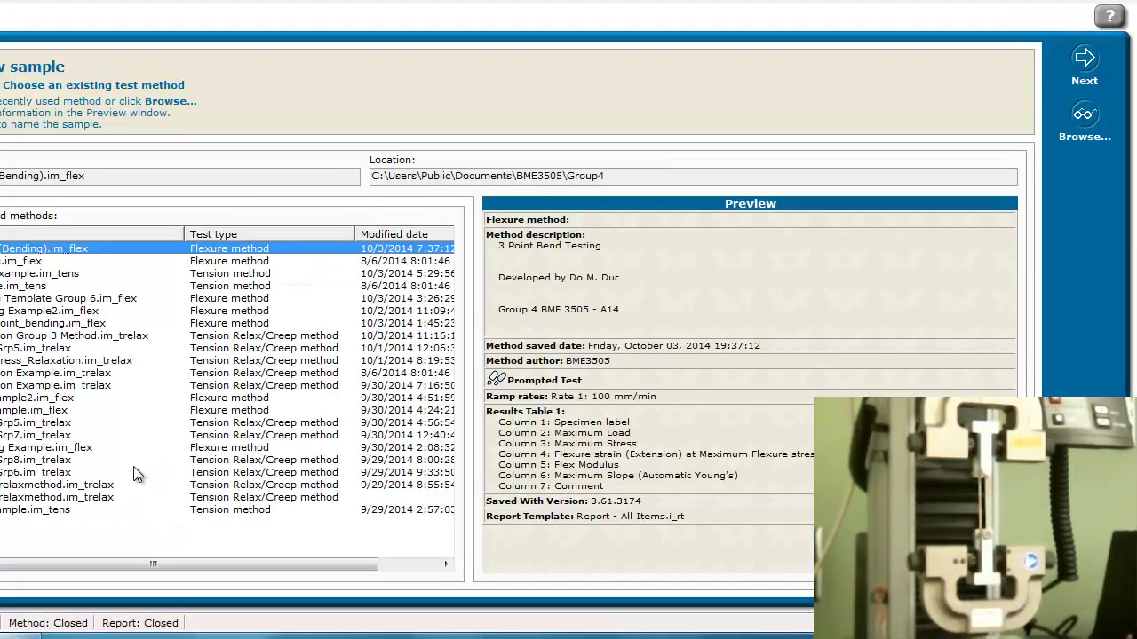
click(1082, 116)
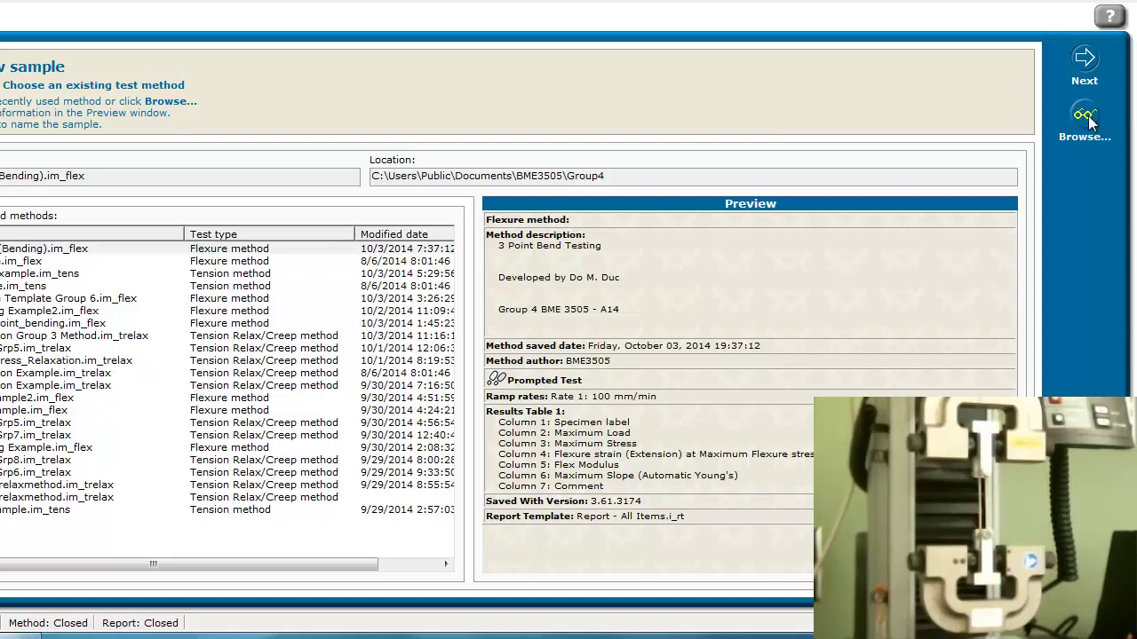
click(388, 124)
click(365, 270)
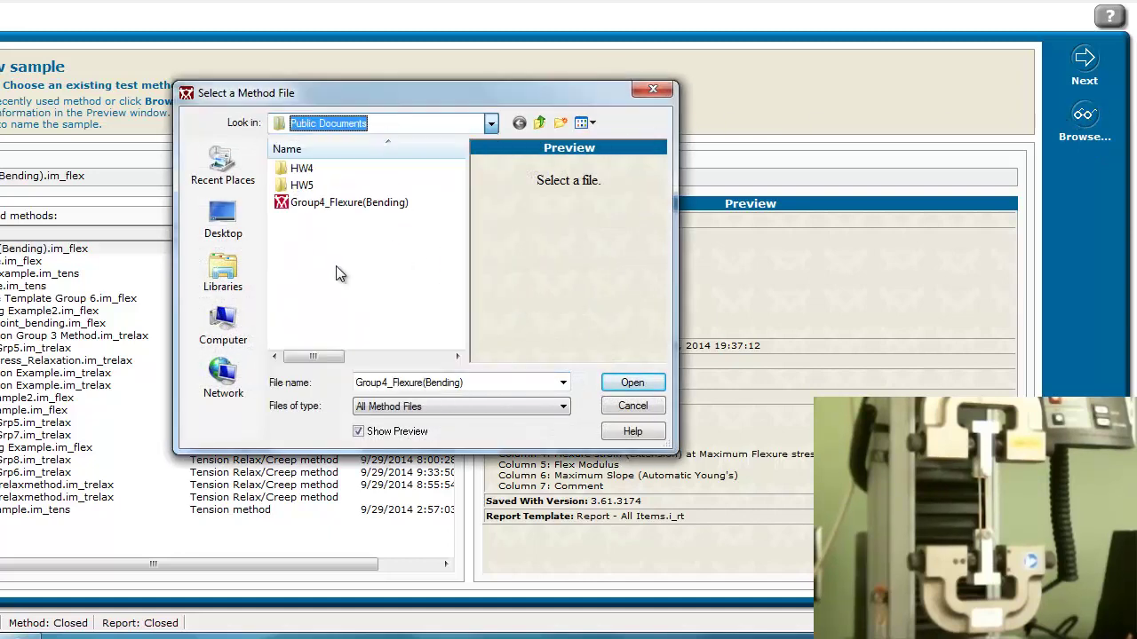
double_click(317, 207)
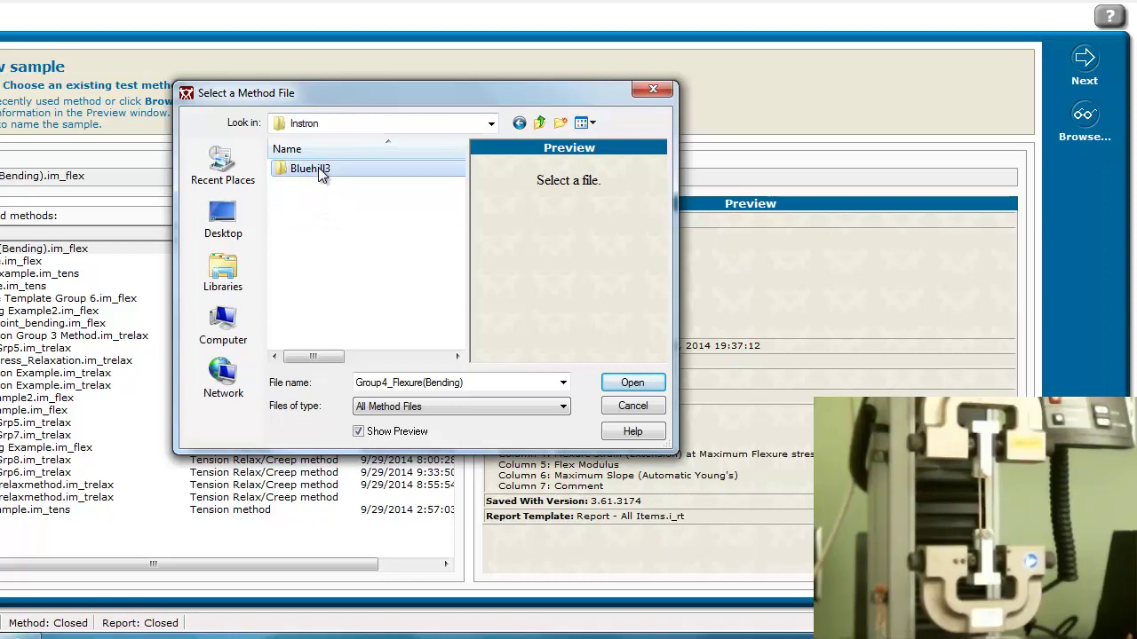
double_click(318, 167)
double_click(323, 188)
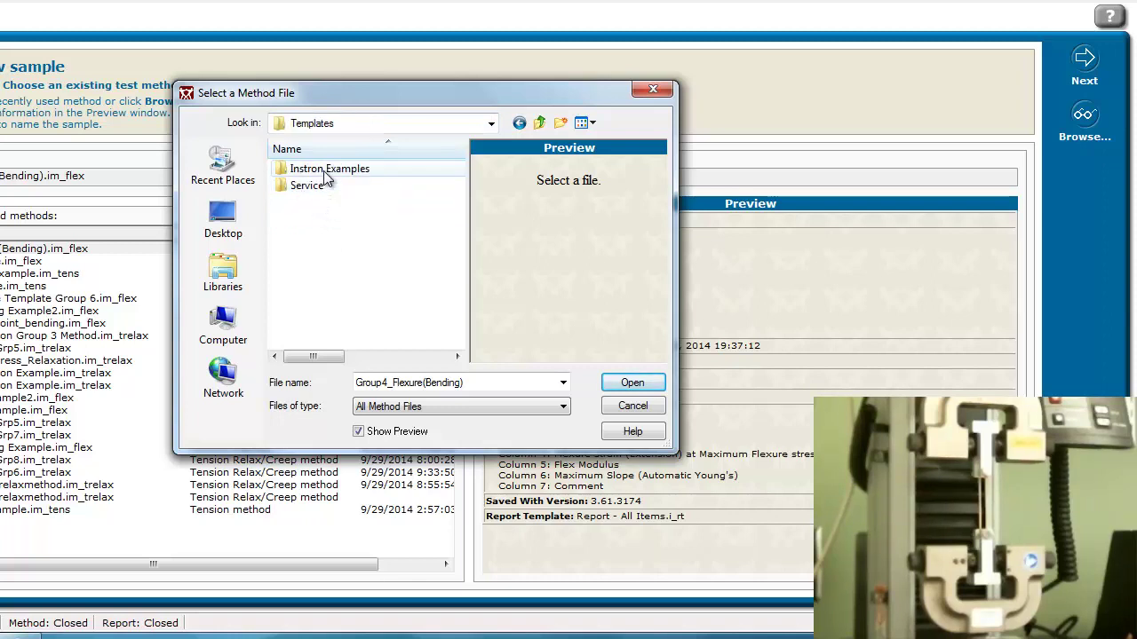
double_click(322, 168)
Load the Tension Example method from the Bluehill folder and name the sample 'ring test'
click(321, 170)
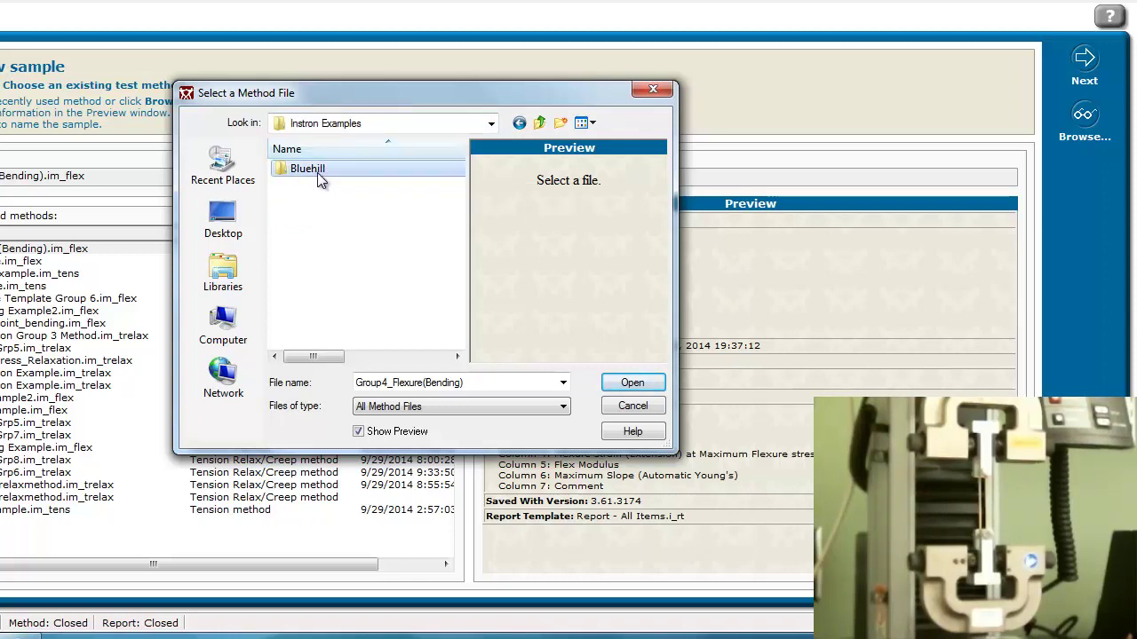
click(317, 171)
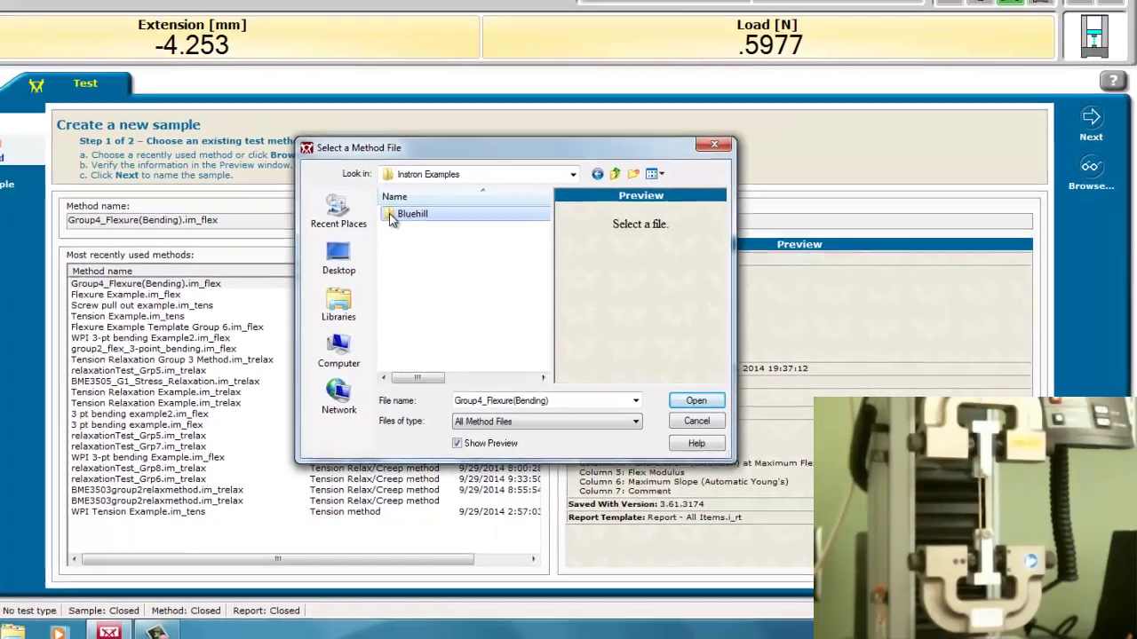
double_click(280, 169)
scroll(462, 267, down, 1)
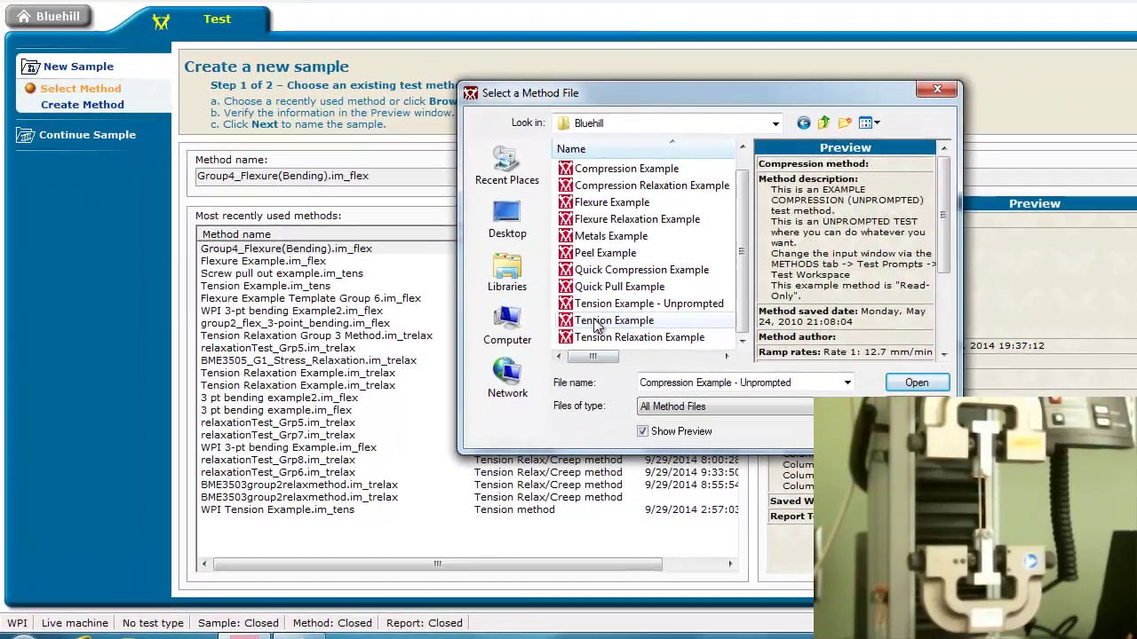
double_click(484, 359)
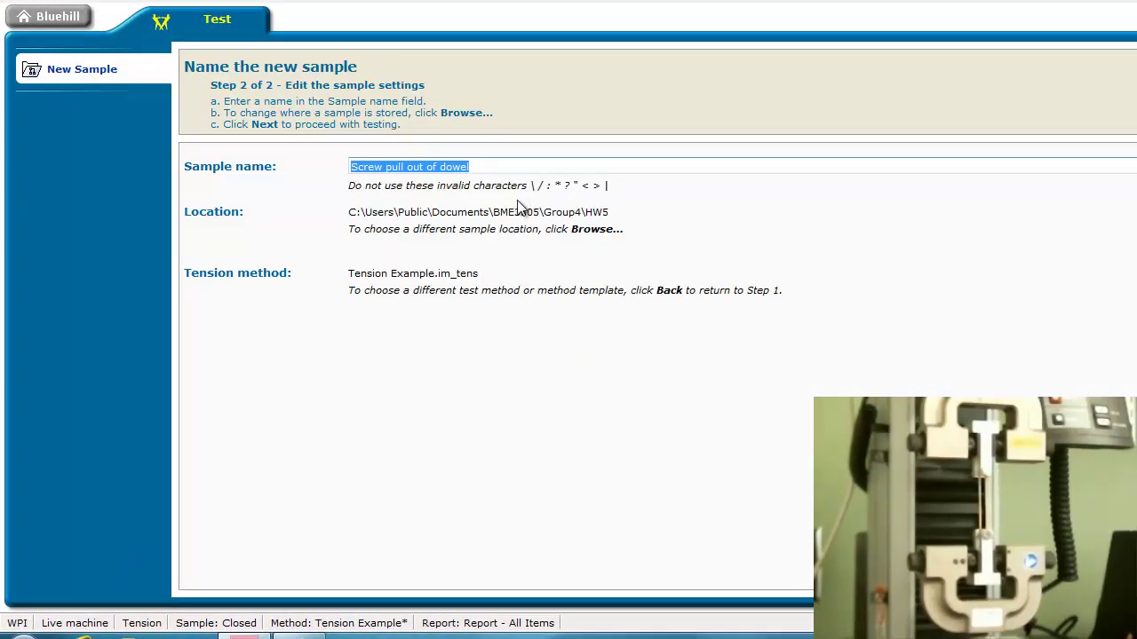
text(ring test)
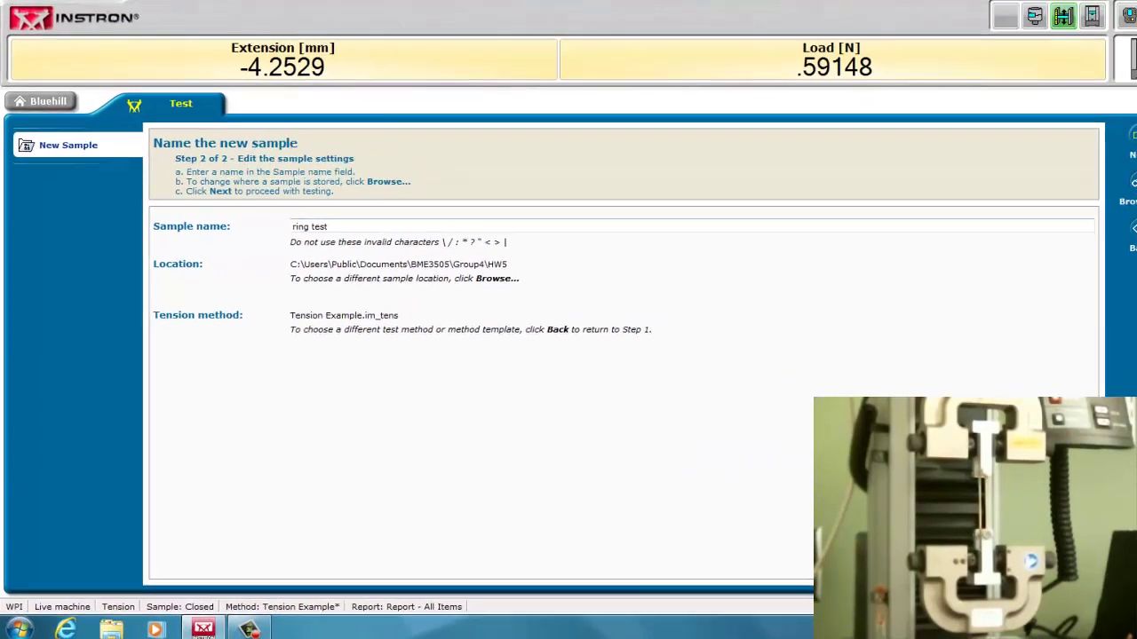
click(1097, 152)
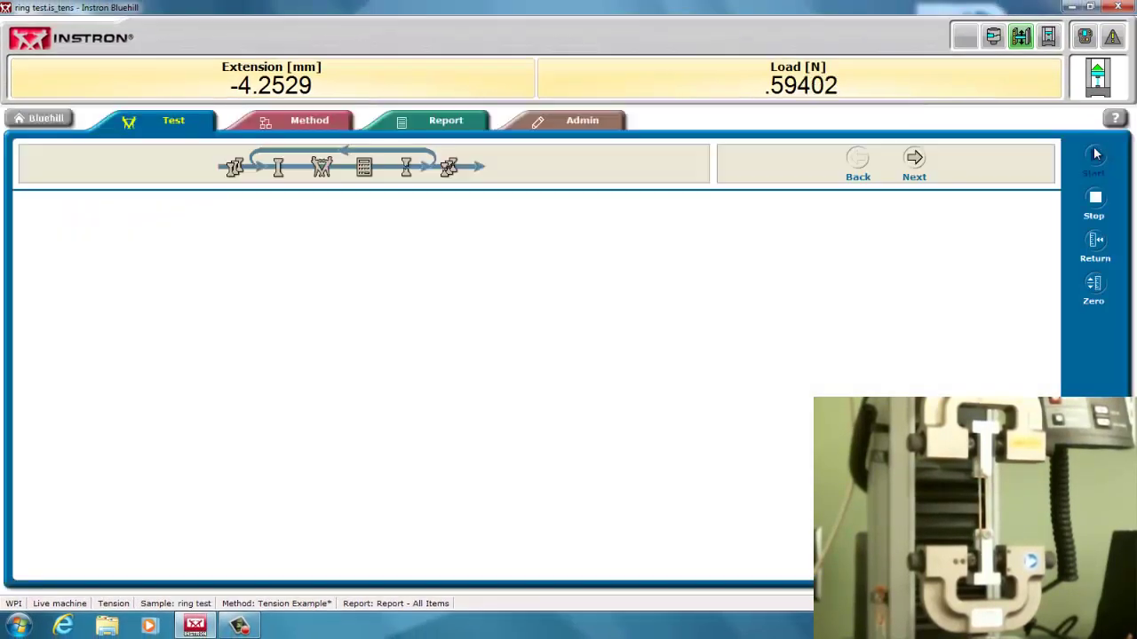
In the Method tab, review the Sample, Specimen and Measurements settings pages
click(309, 120)
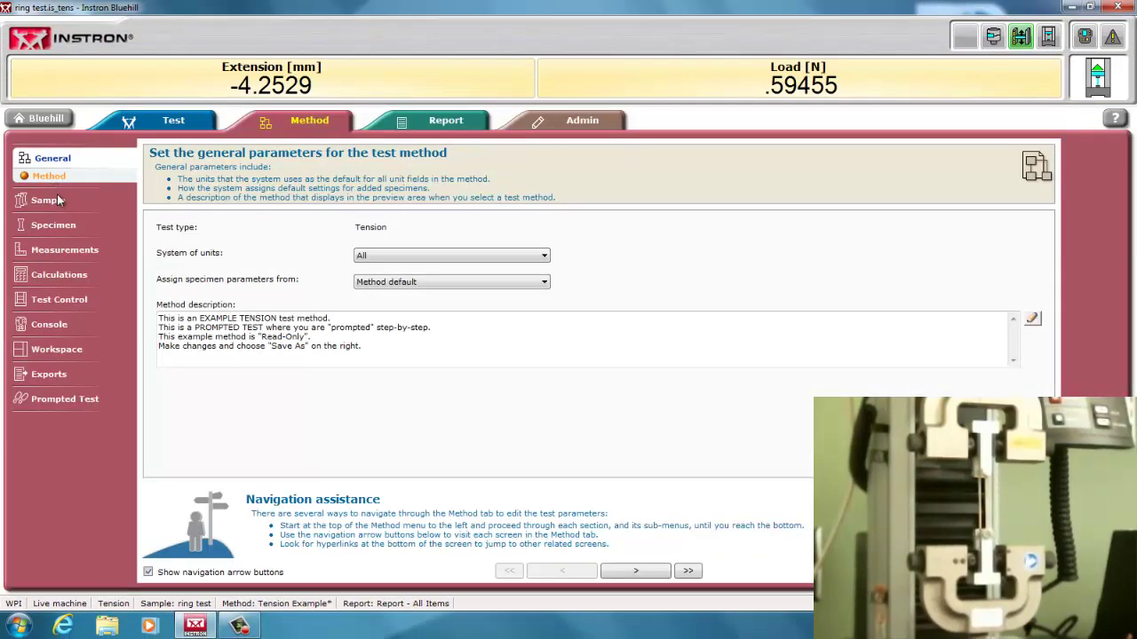
click(49, 201)
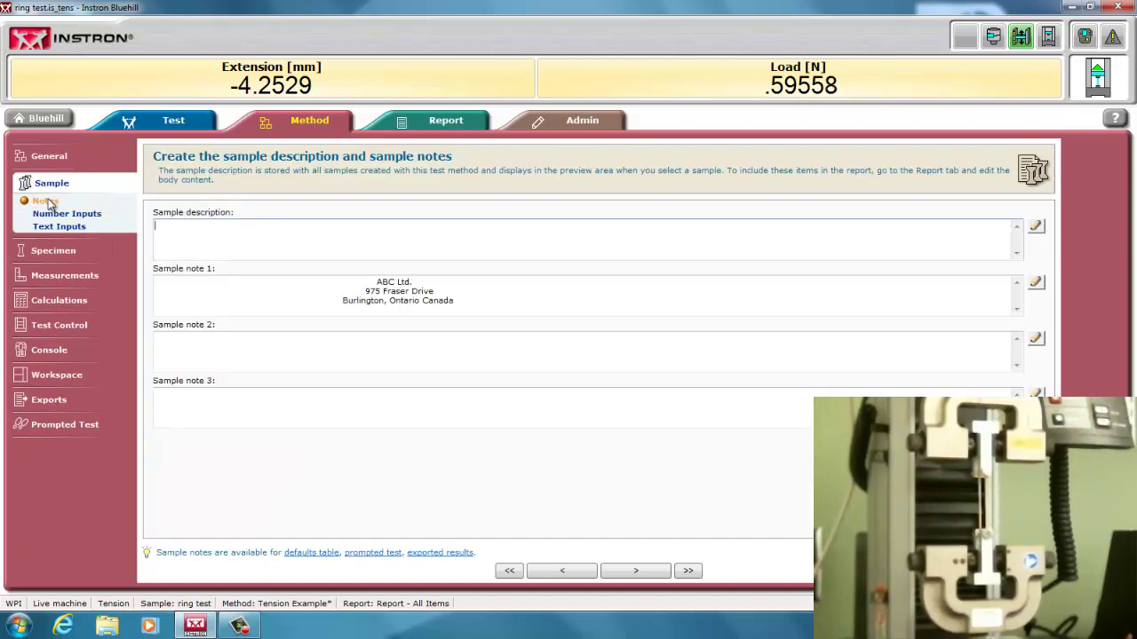
click(53, 250)
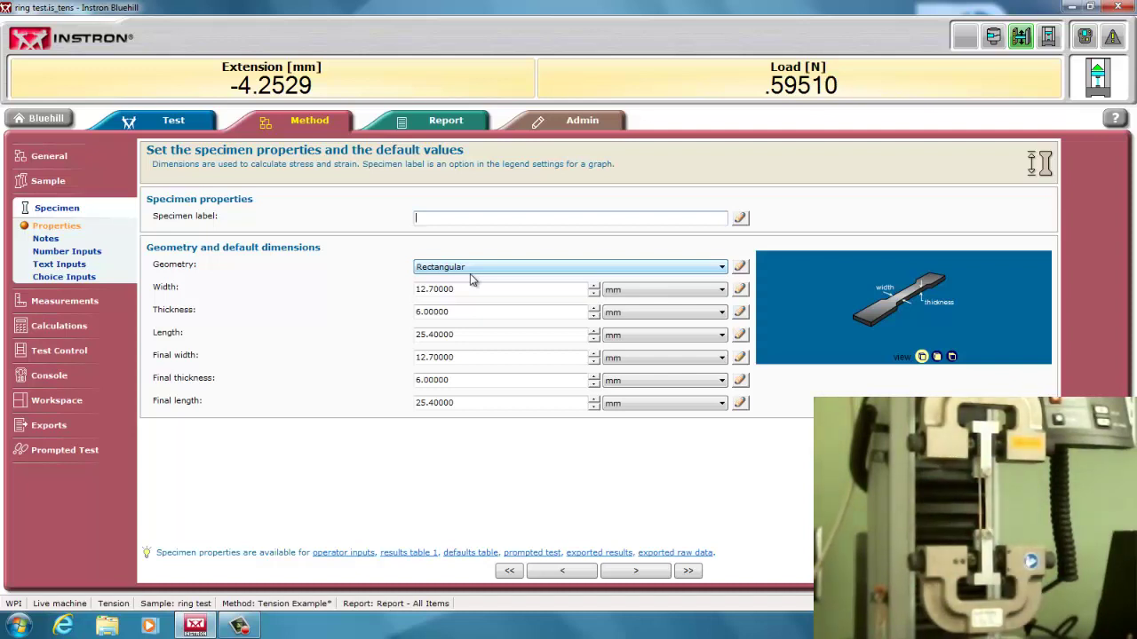
click(71, 303)
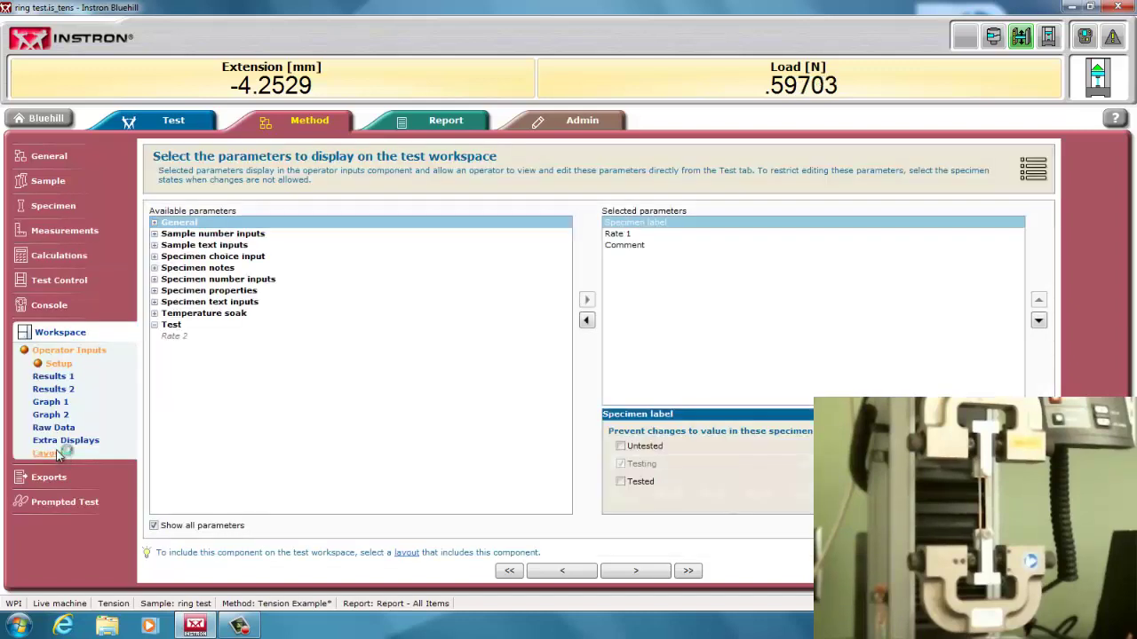
Make Graph 1 in the workspace a double Y-axis graph
click(49, 440)
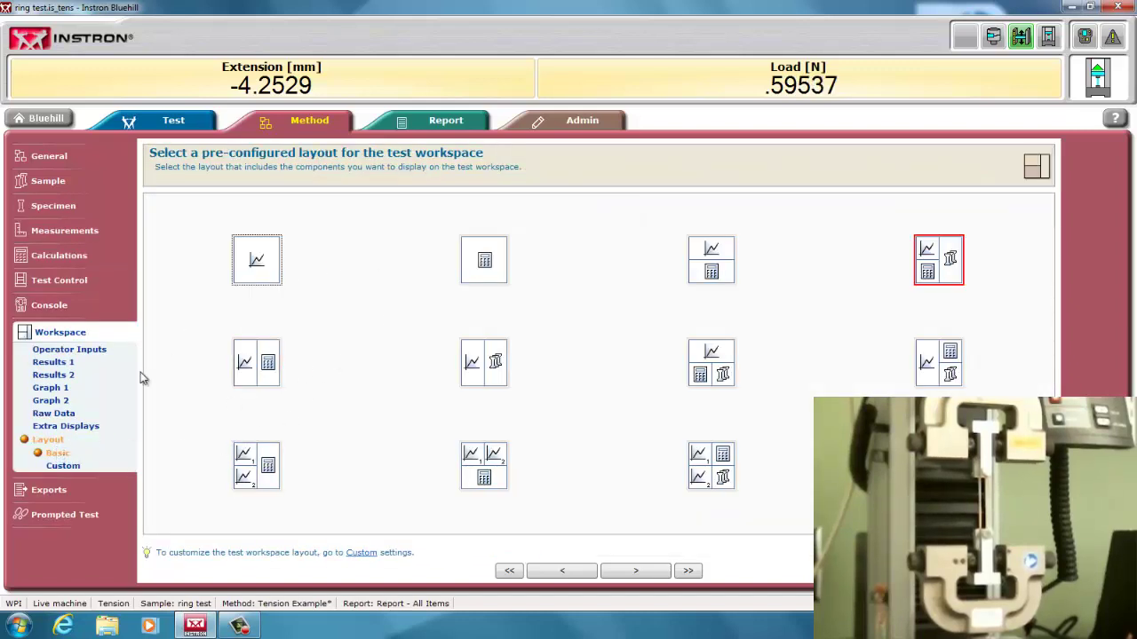
click(64, 387)
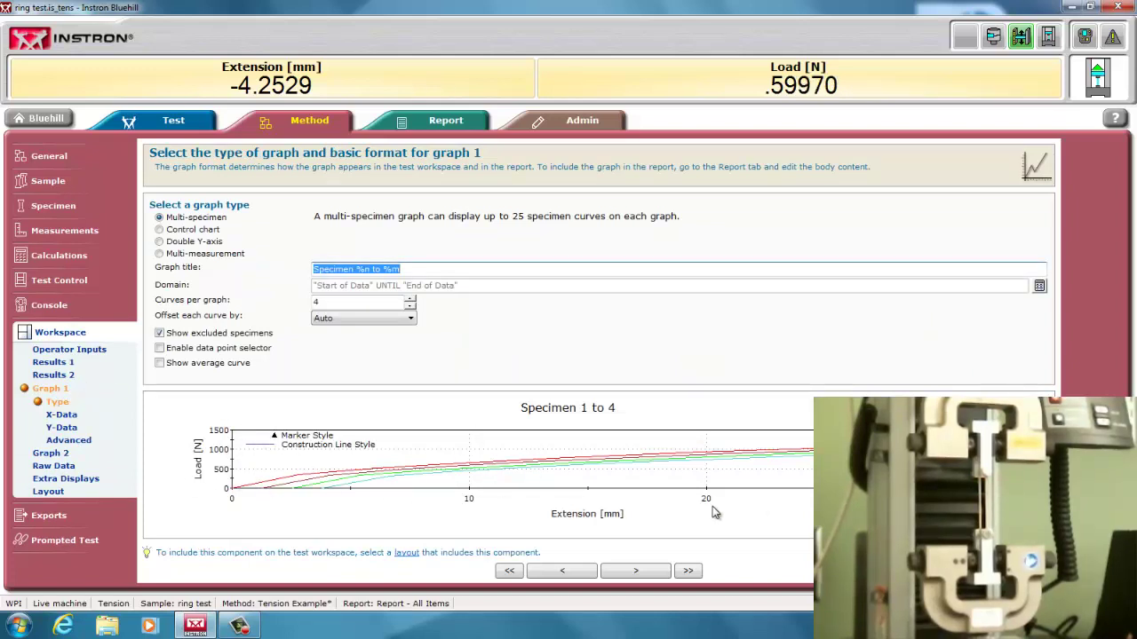
click(160, 242)
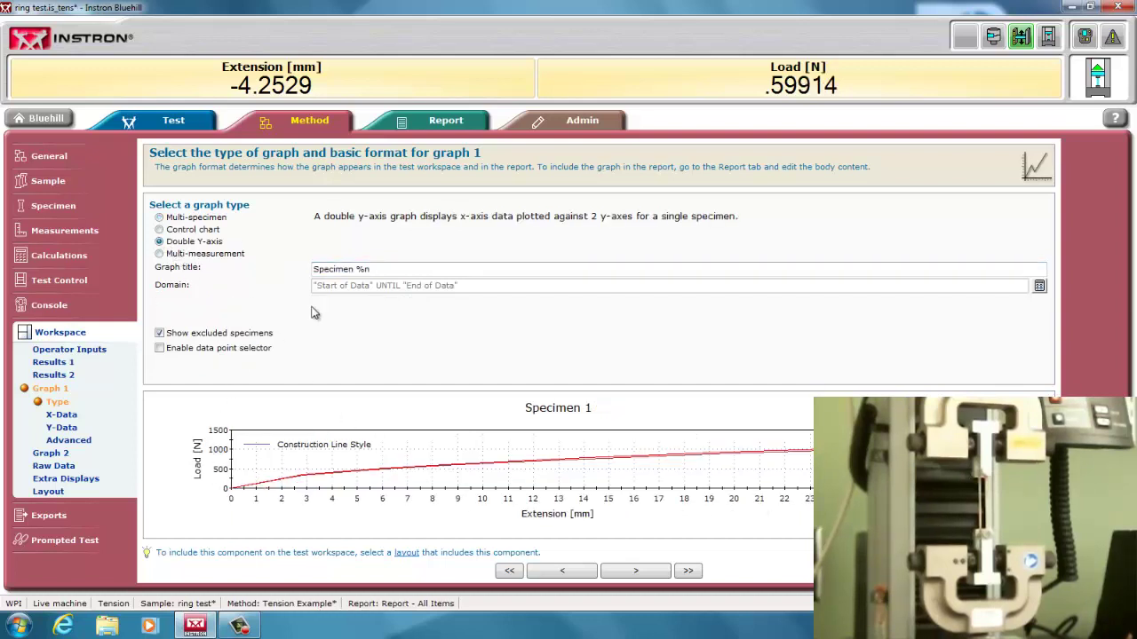
Set Graph 1's x-axis measurement to Time
click(63, 414)
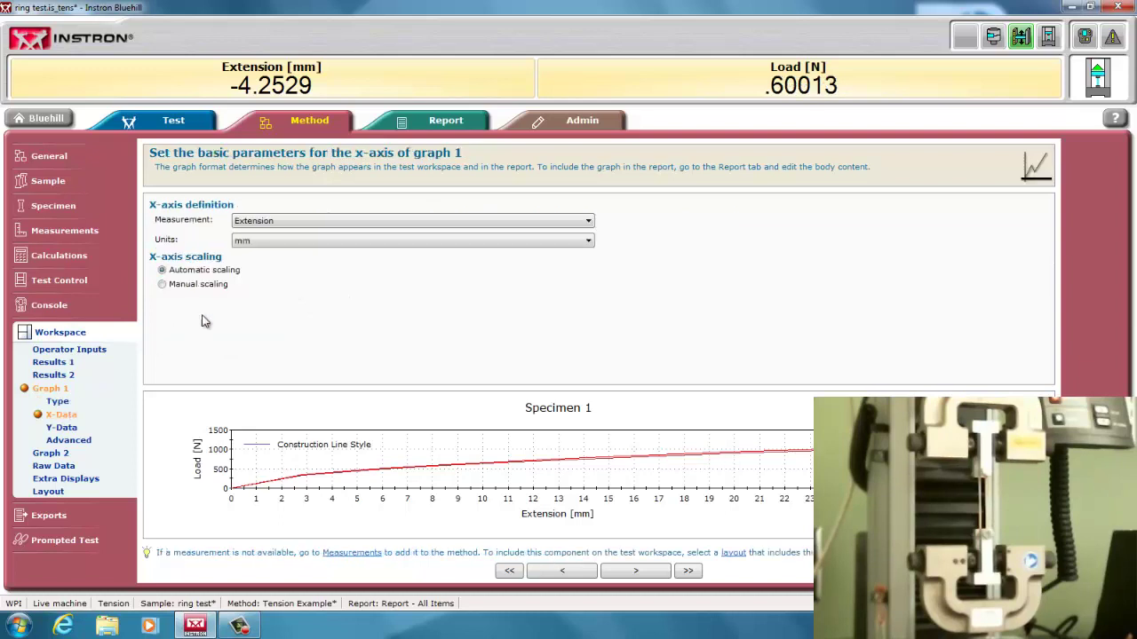
click(295, 244)
click(297, 245)
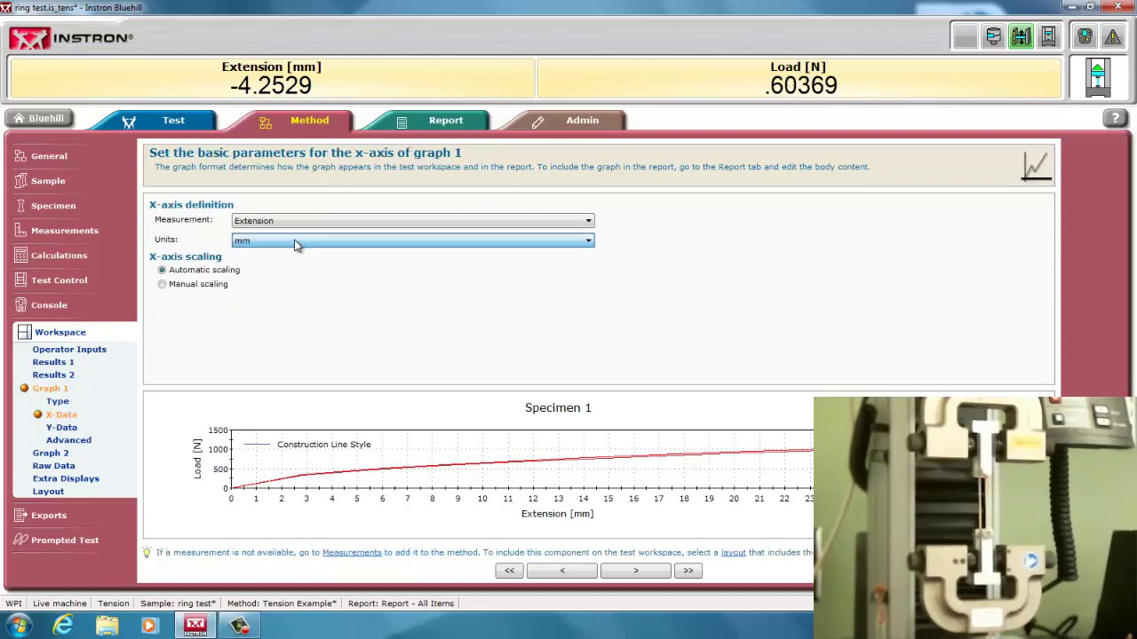
click(588, 221)
click(524, 260)
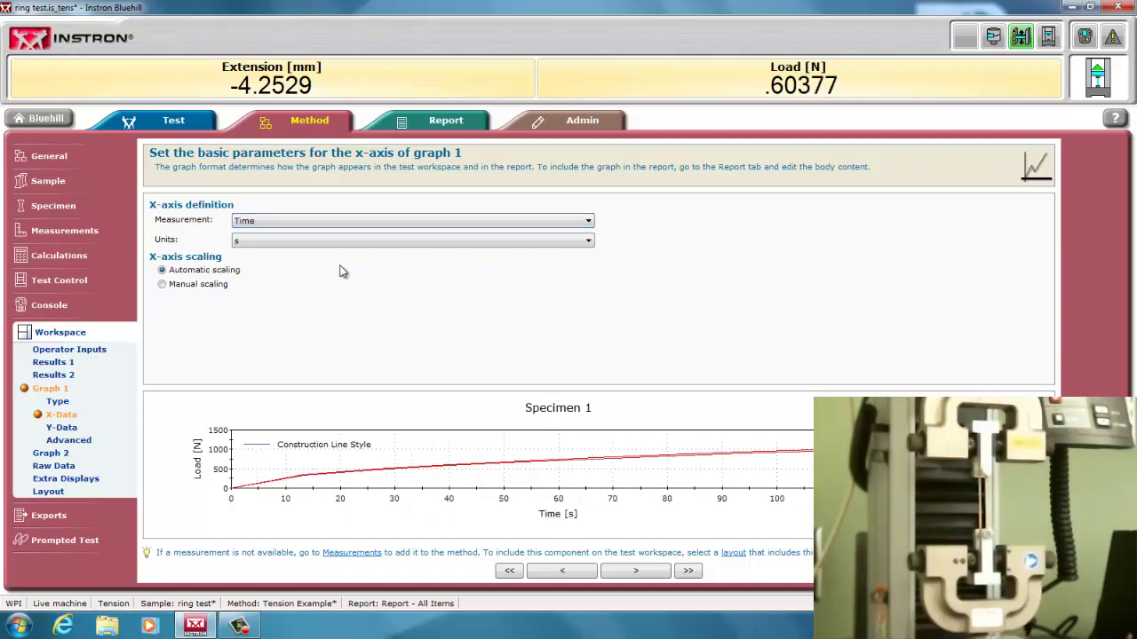
Plot Extension on Graph 1's second y-axis
click(62, 427)
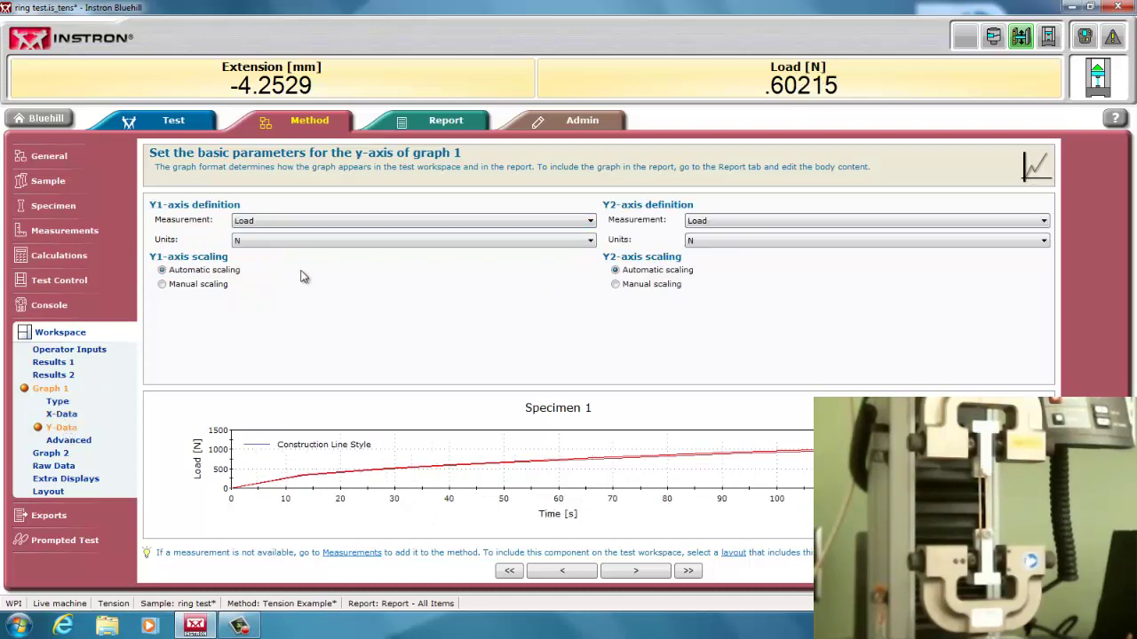
click(818, 223)
click(820, 230)
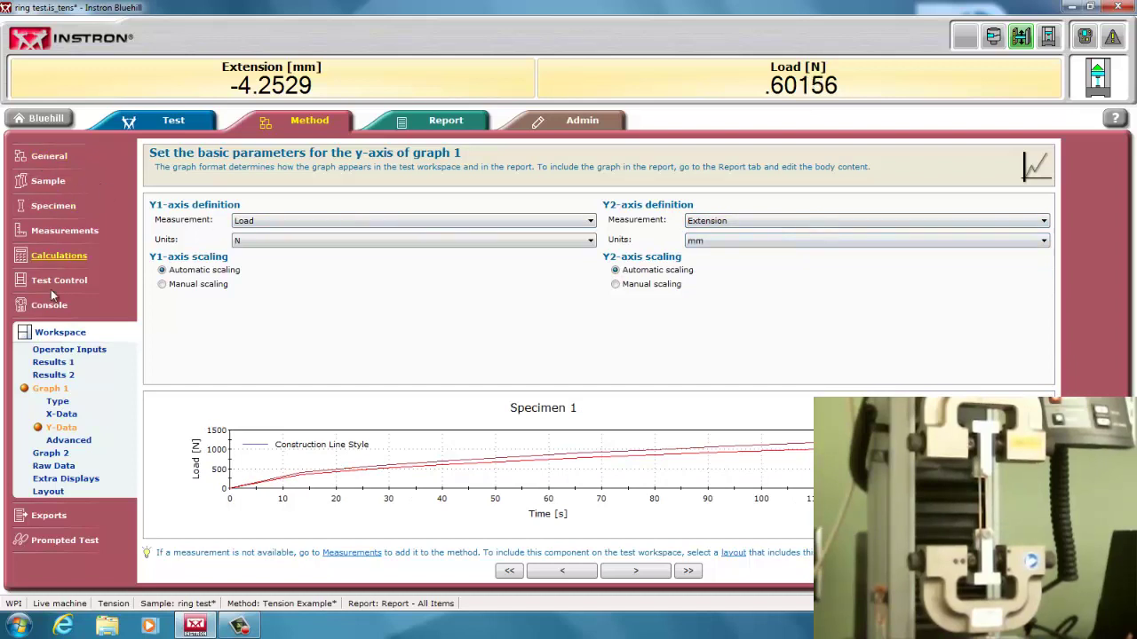
Show Results table 1's column setup and inspect the Maximum Load column
click(54, 364)
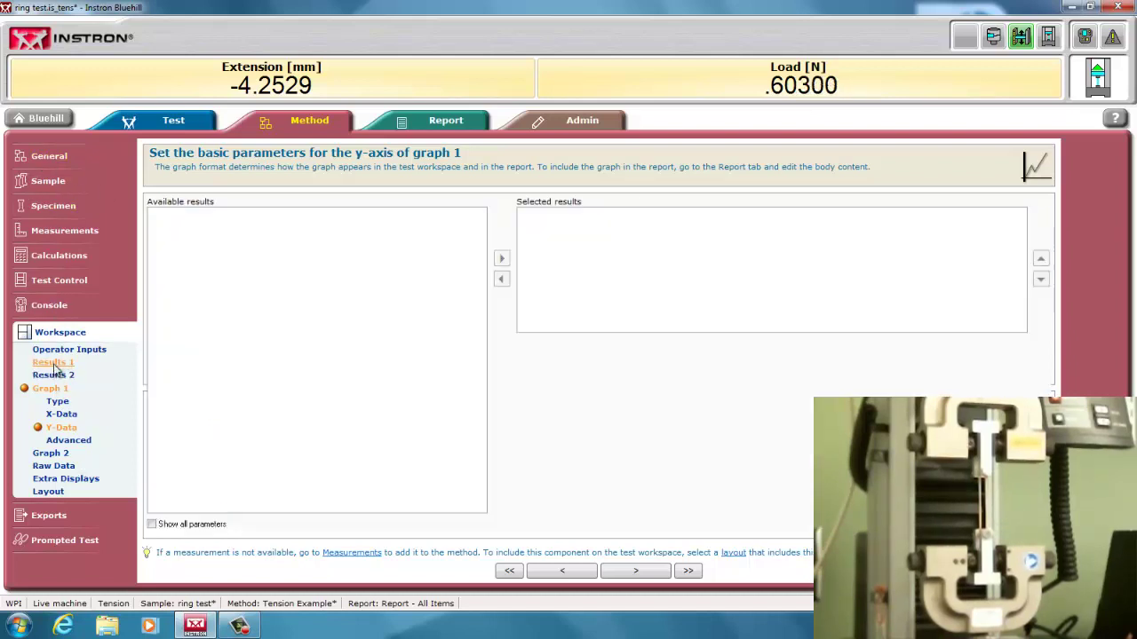
click(593, 228)
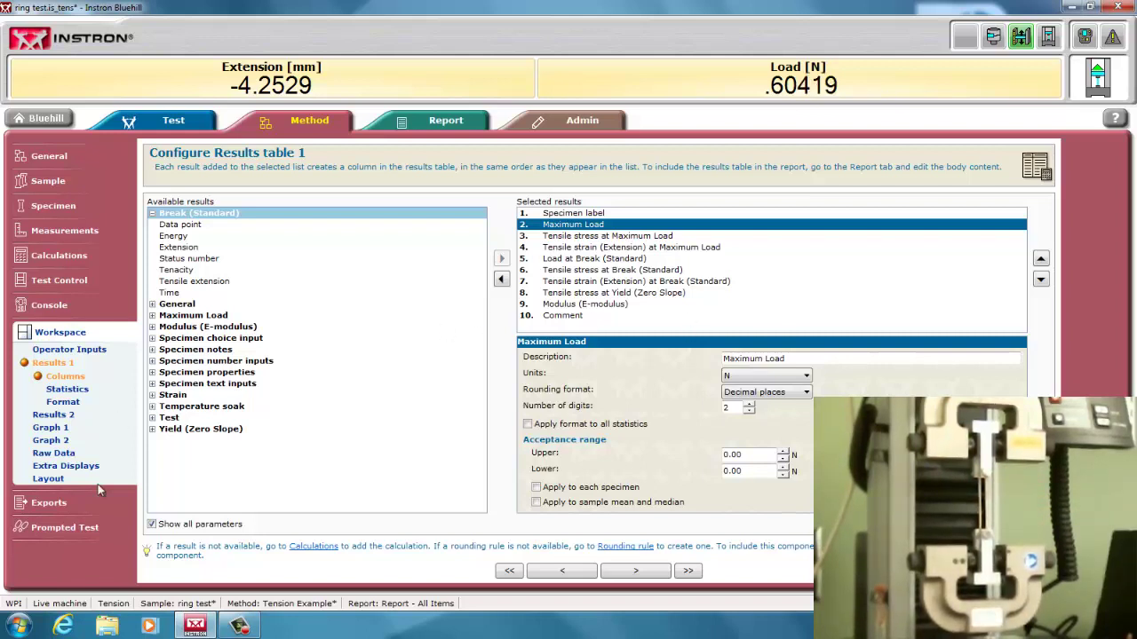
On the Test tab, enter Biomechanics as the Laboratory Name
click(48, 160)
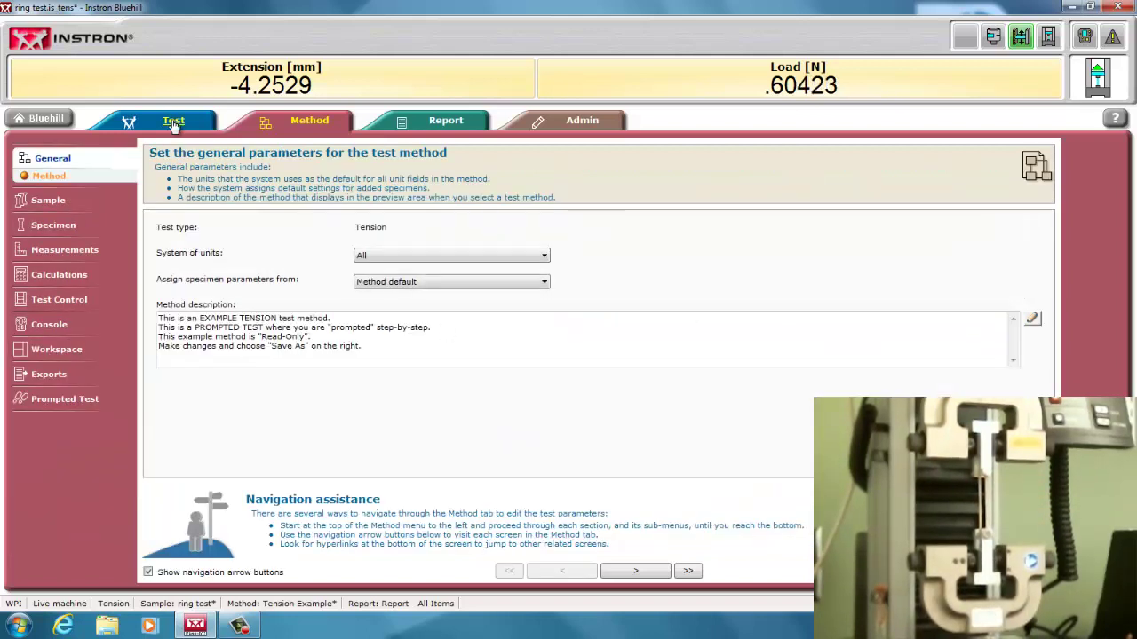
click(174, 122)
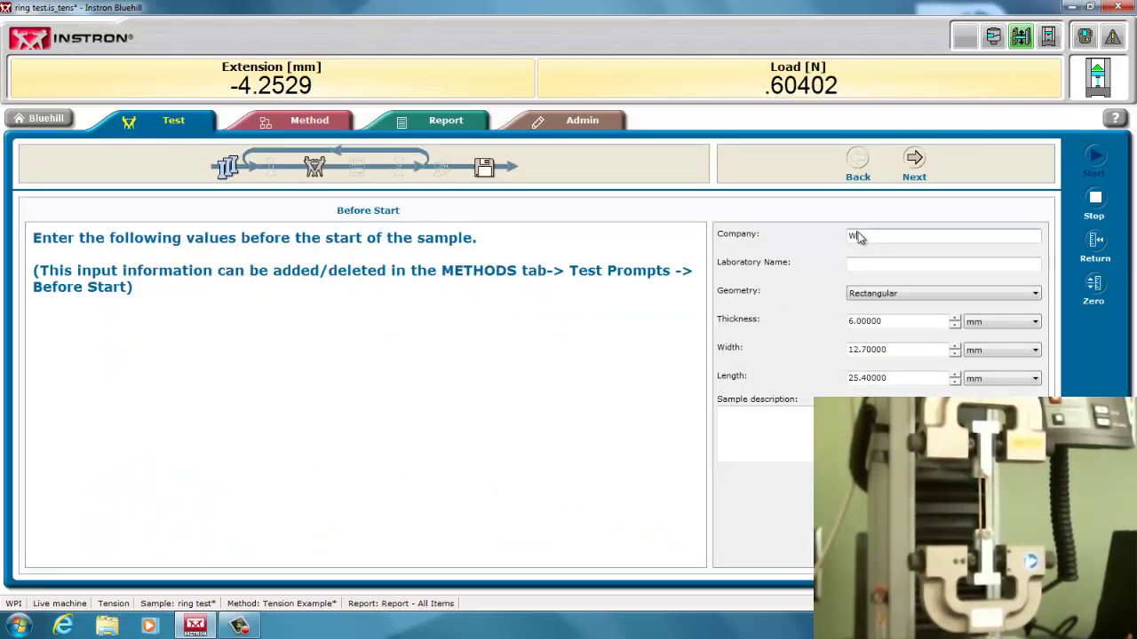
key(Tab)
text(Biomedhanics)
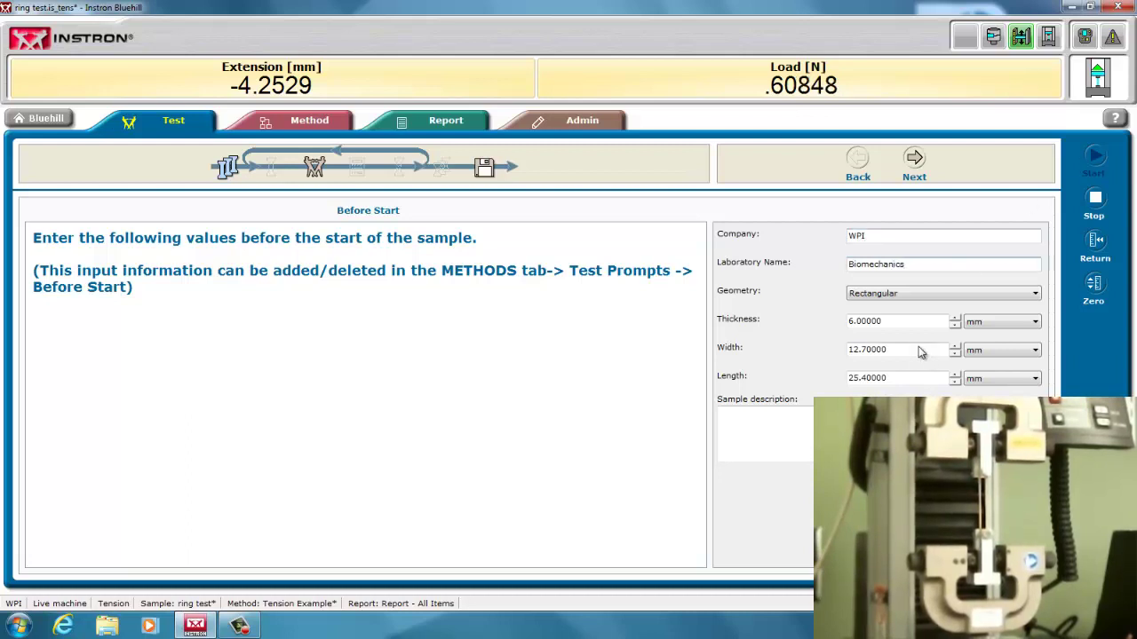
Set the specimen width to 3.6 mm, thickness to 3 mm and length to 80 mm
click(890, 323)
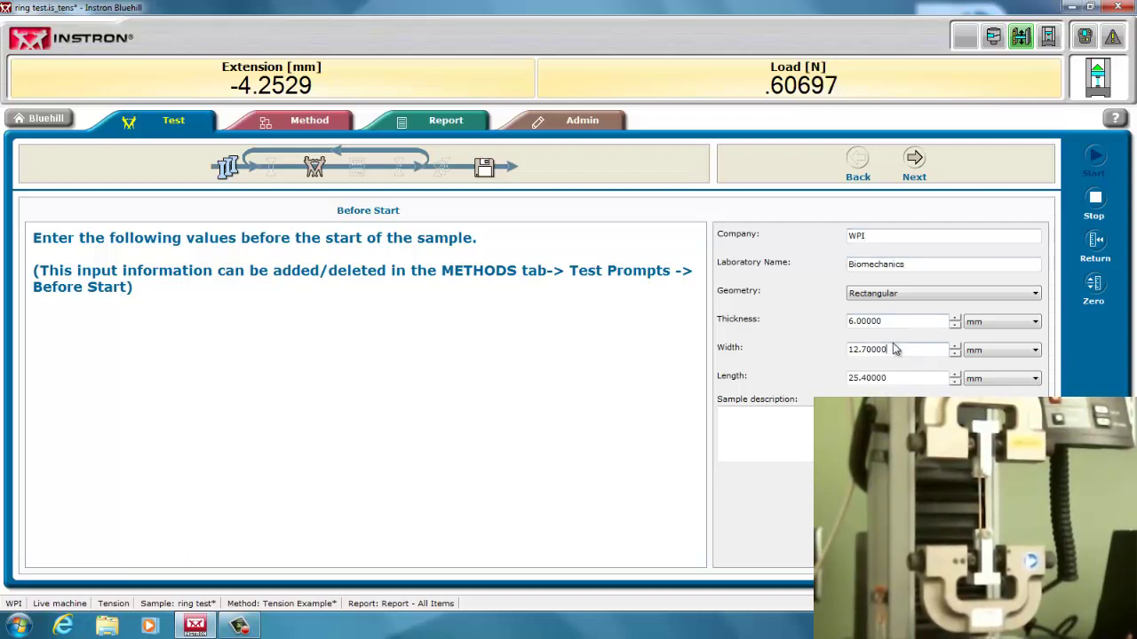
click(895, 350)
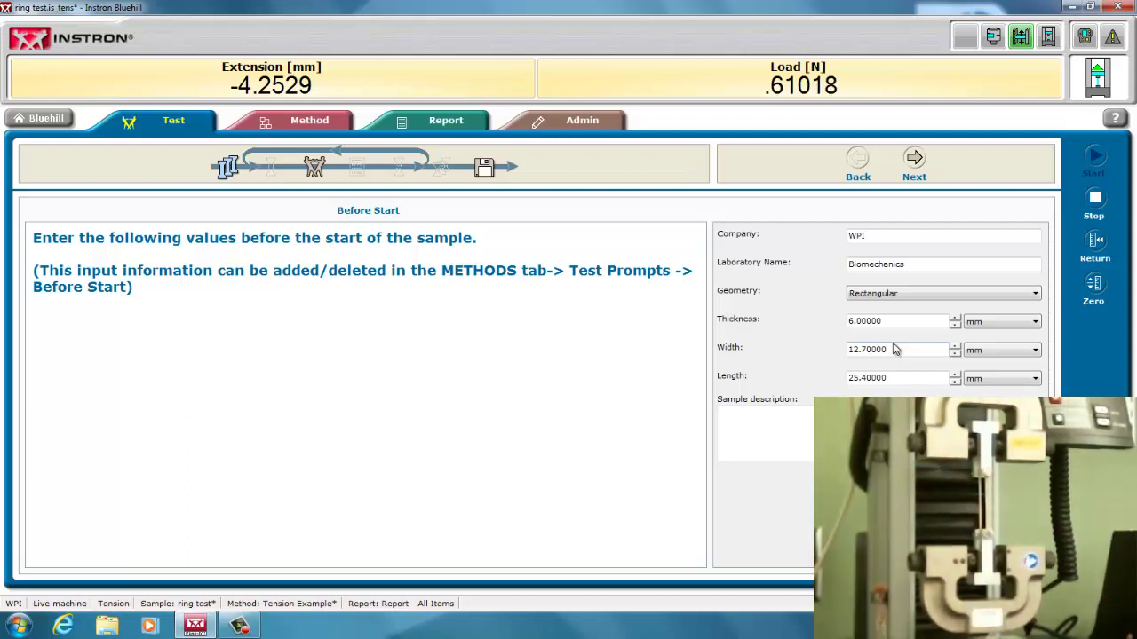
double_click(863, 351)
text(3.6)
key(Return)
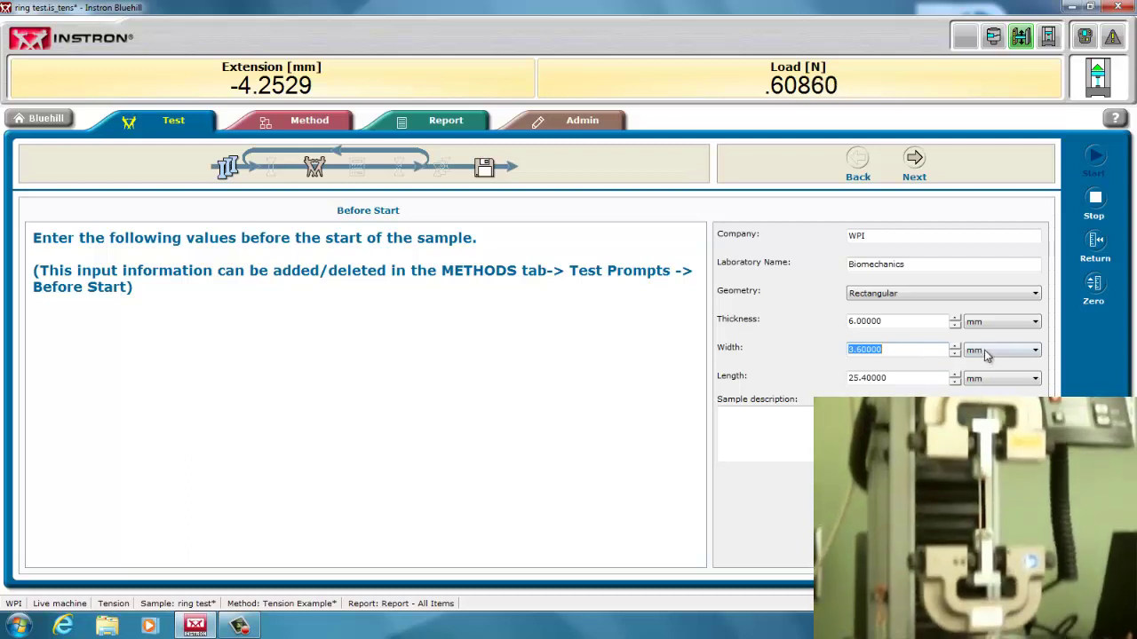
click(888, 328)
text(3)
key(Return)
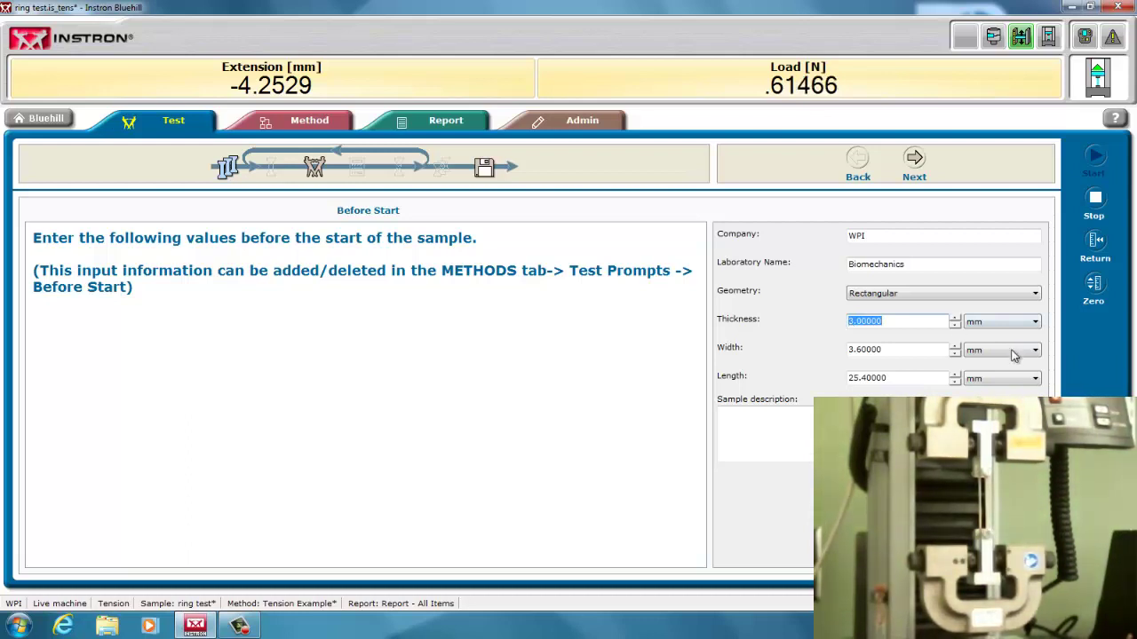
click(917, 380)
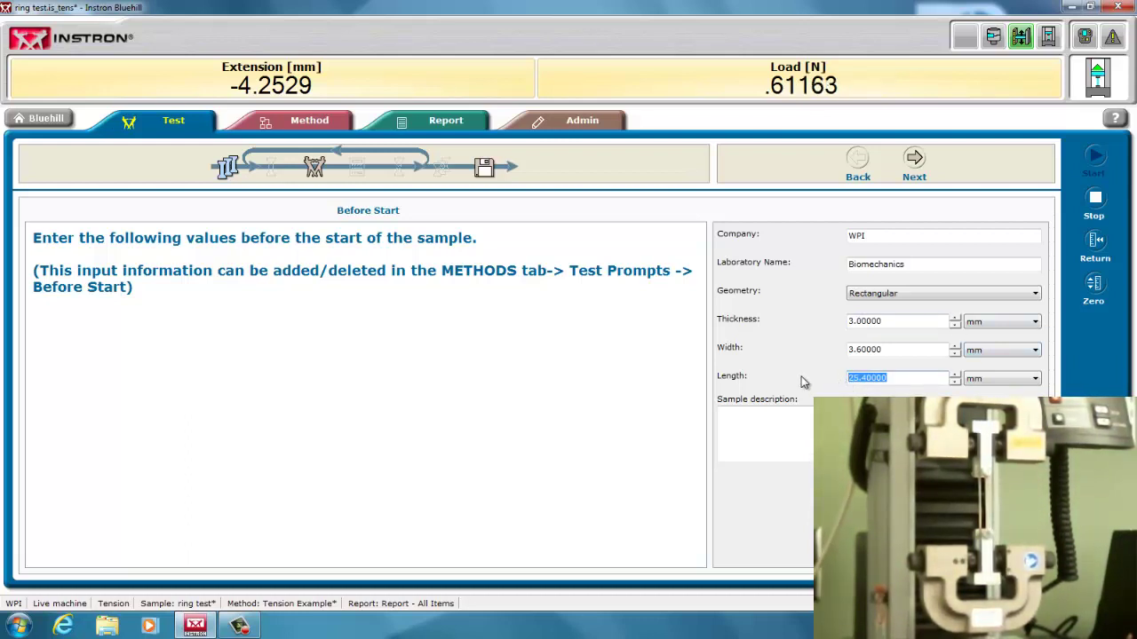
text(80)
key(Return)
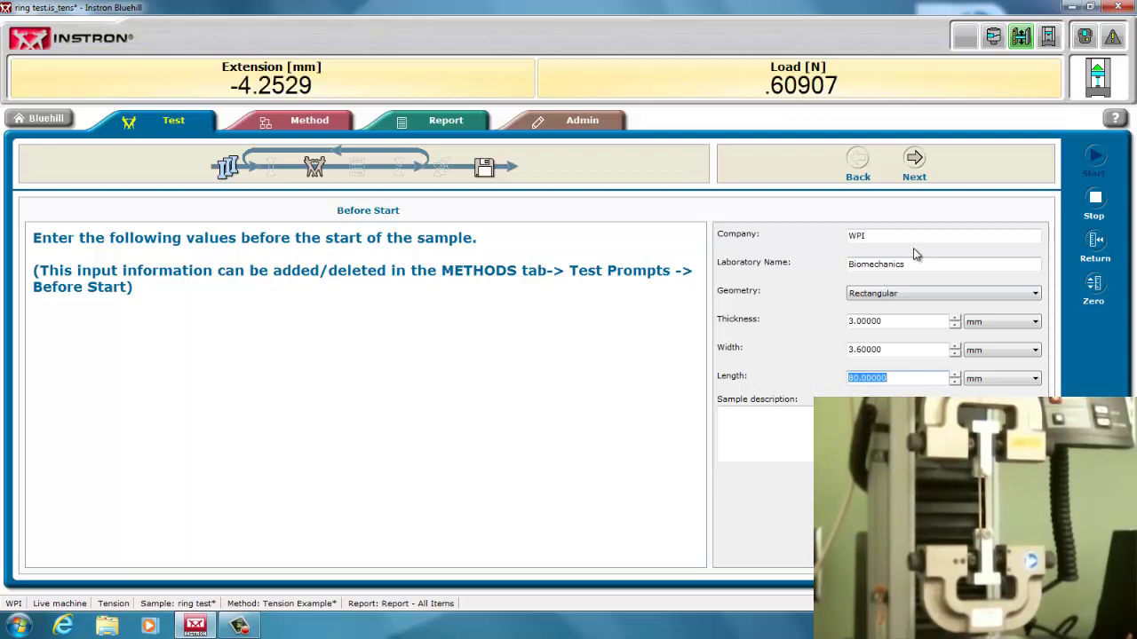
Advance to Before Test and enter 'rubber band' as specimen 1's label
click(914, 159)
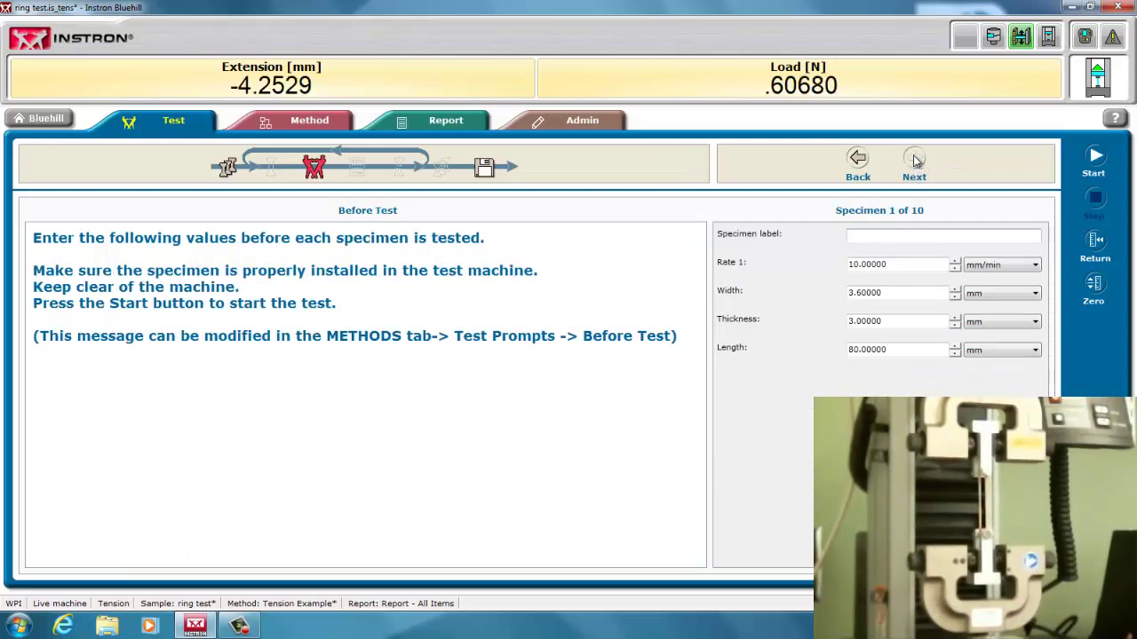
text(rubber band)
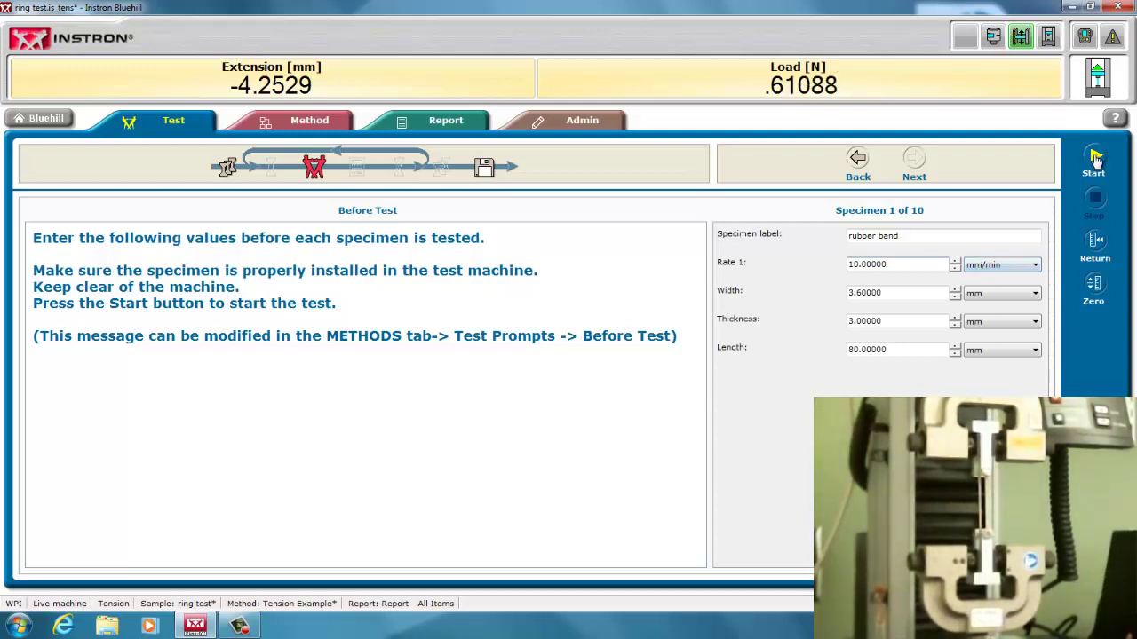
Start the tension test and maximize the live Graph 1 panel
click(1096, 156)
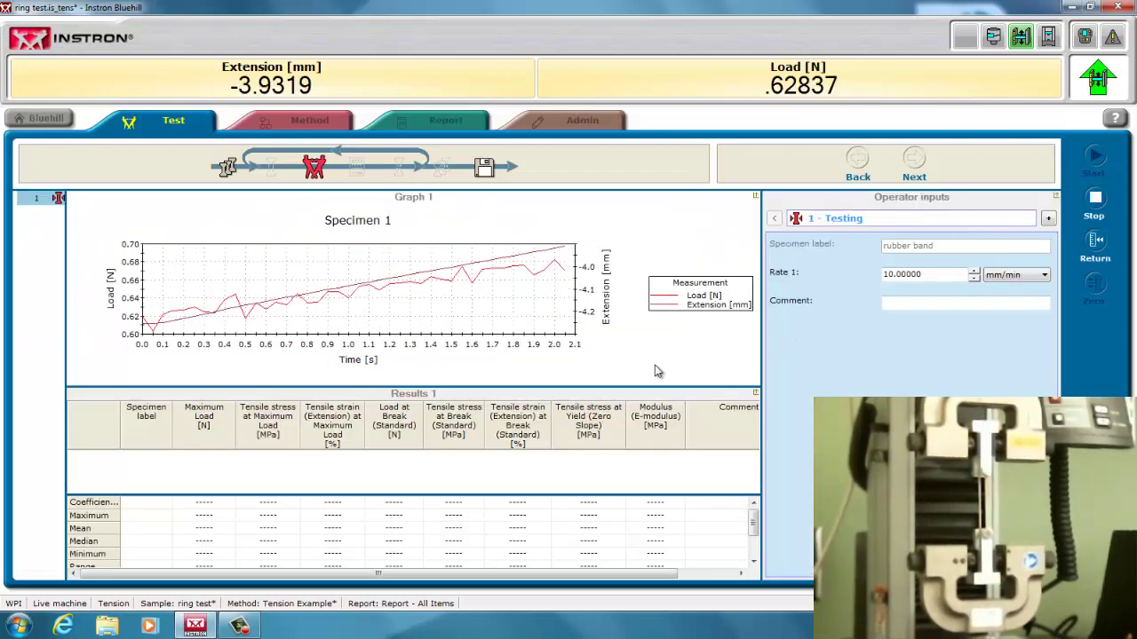
click(755, 197)
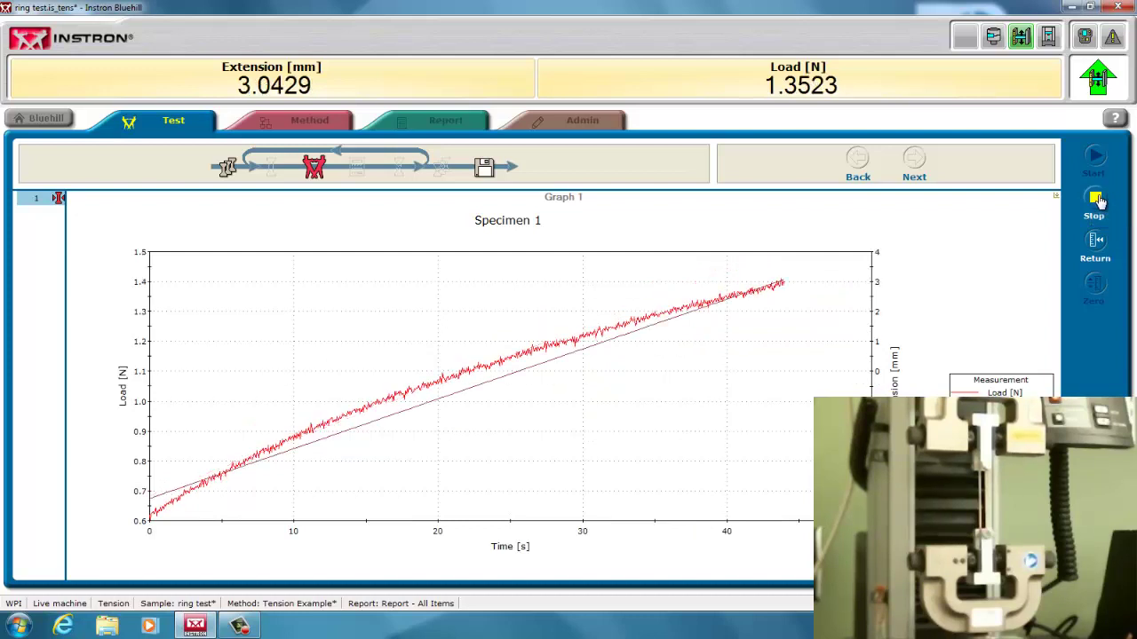
Stop the test and return the crosshead to its starting position
click(1098, 200)
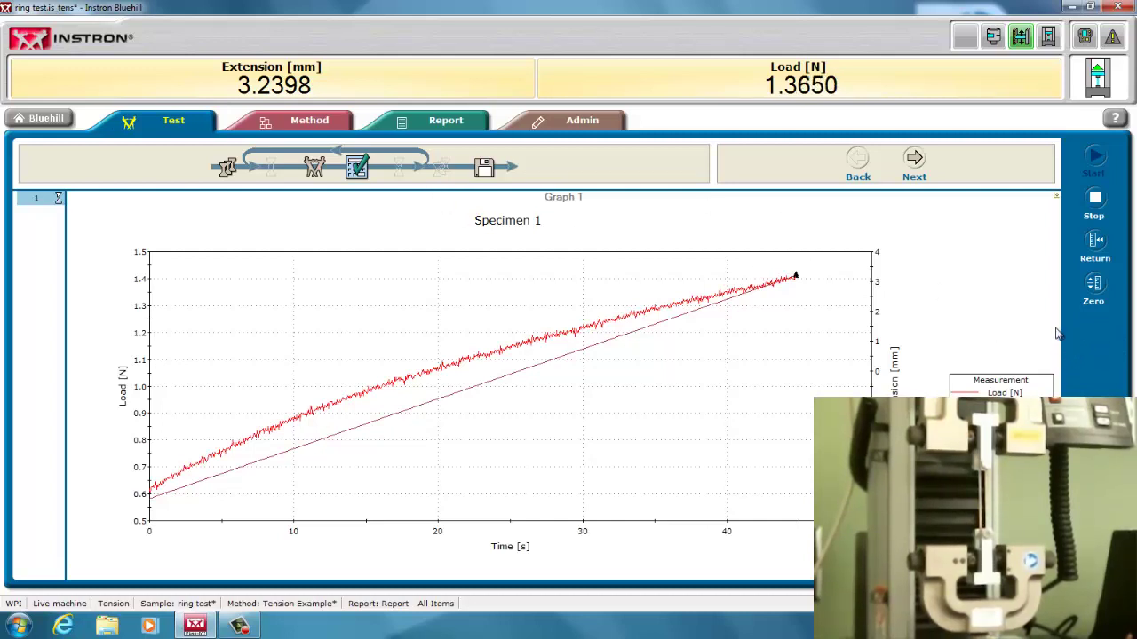
click(1095, 245)
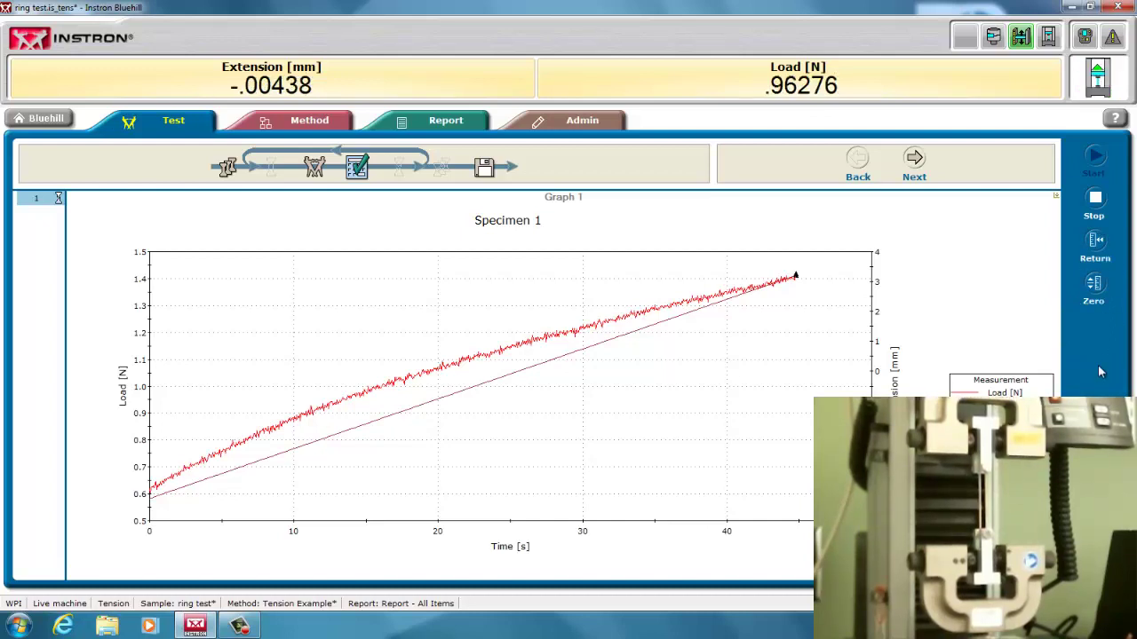
click(1056, 198)
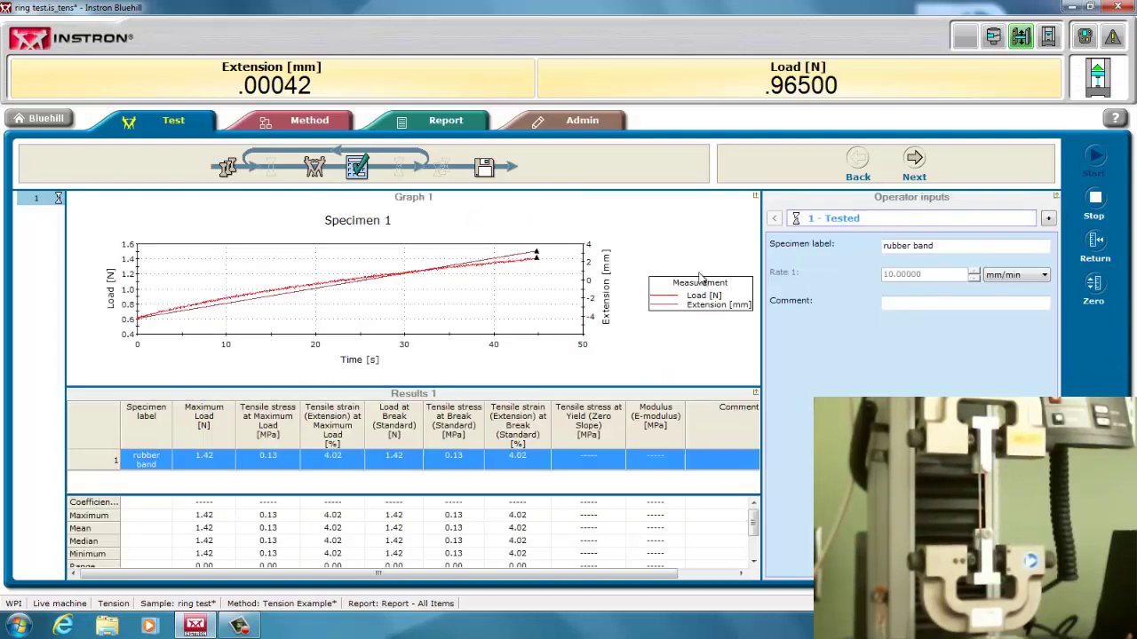